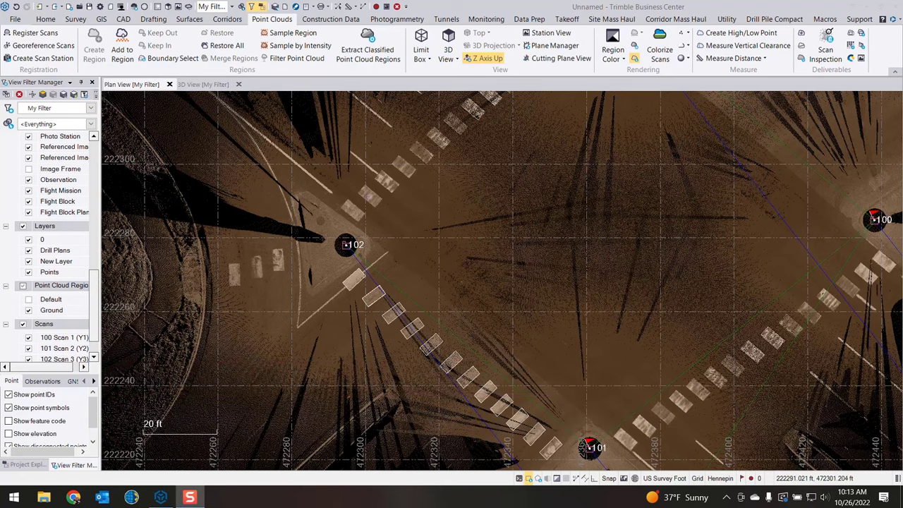
# Step: Examine the scanned intersection and its crosswalk stripes in the plan view and the 3D view
pyautogui.moveTo(429, 156); pyautogui.dragTo(445, 210, button='middle')
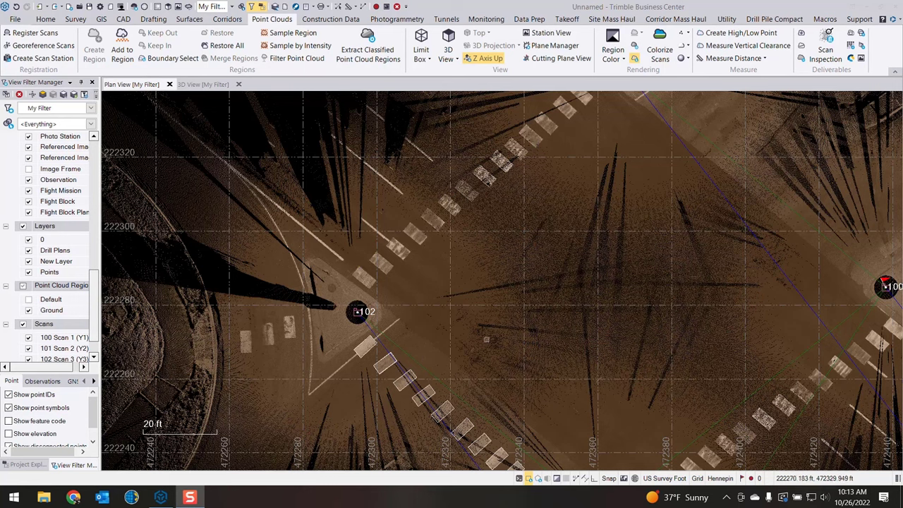
pyautogui.moveTo(487, 322); pyautogui.dragTo(488, 234, button='middle')
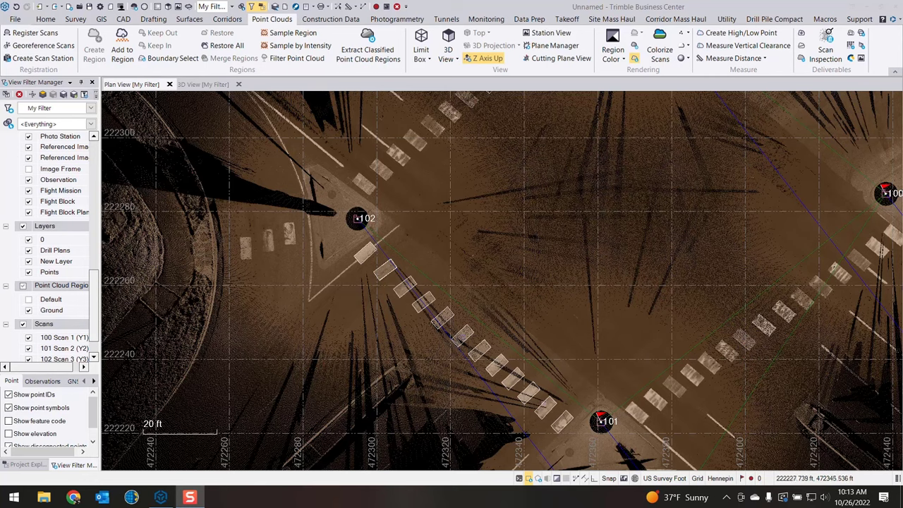
pyautogui.moveTo(513, 268); pyautogui.dragTo(544, 390, button='middle')
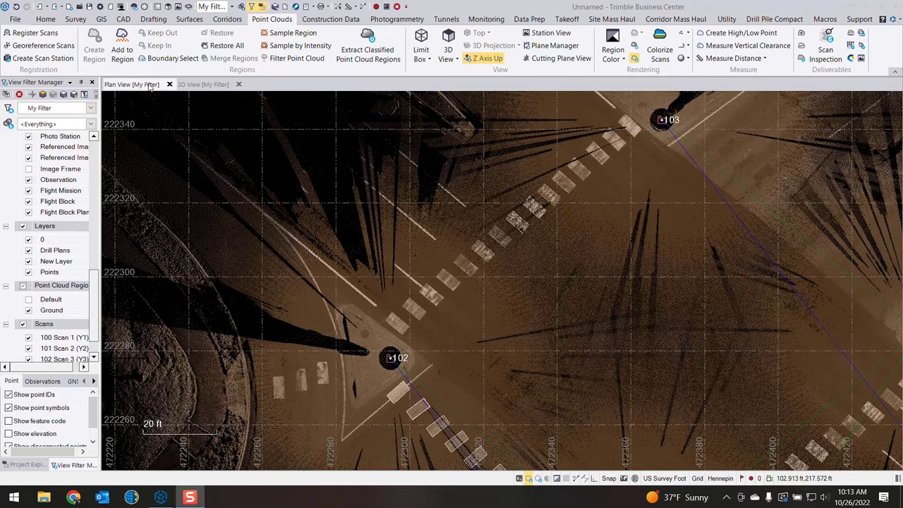
pyautogui.click(202, 84)
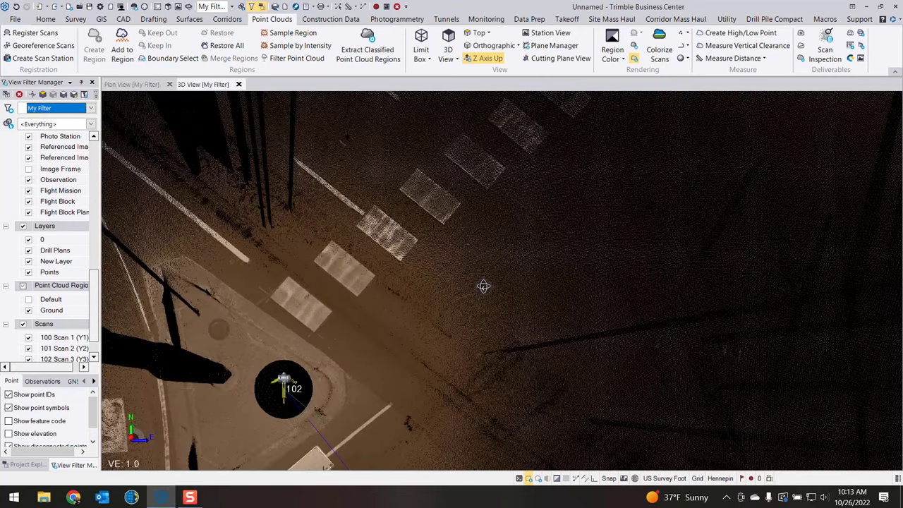
pyautogui.moveTo(509, 246); pyautogui.dragTo(699, 301)
pyautogui.scroll(-3, 699, 301)
pyautogui.moveTo(702, 296); pyautogui.dragTo(583, 345, button='middle')
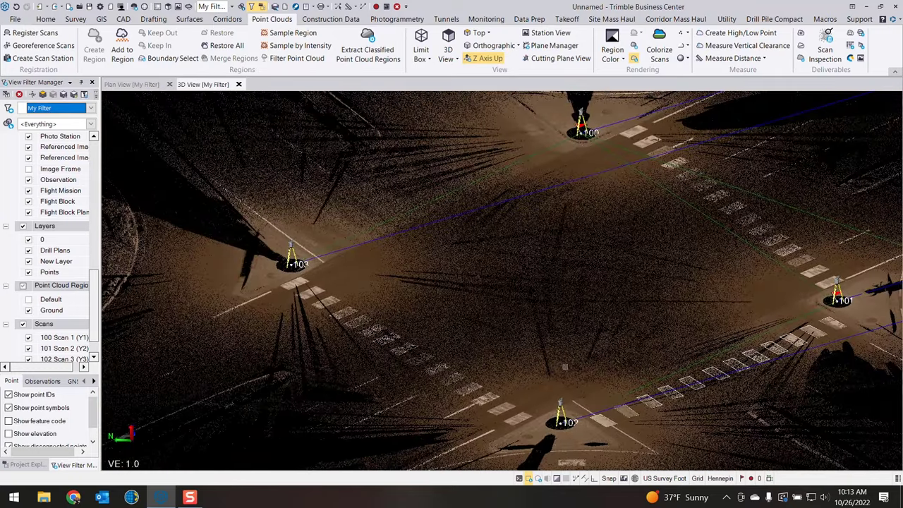
pyautogui.moveTo(565, 387)
pyautogui.mouseDown()
pyautogui.moveTo(574, 376)
pyautogui.moveTo(564, 371)
pyautogui.mouseUp()
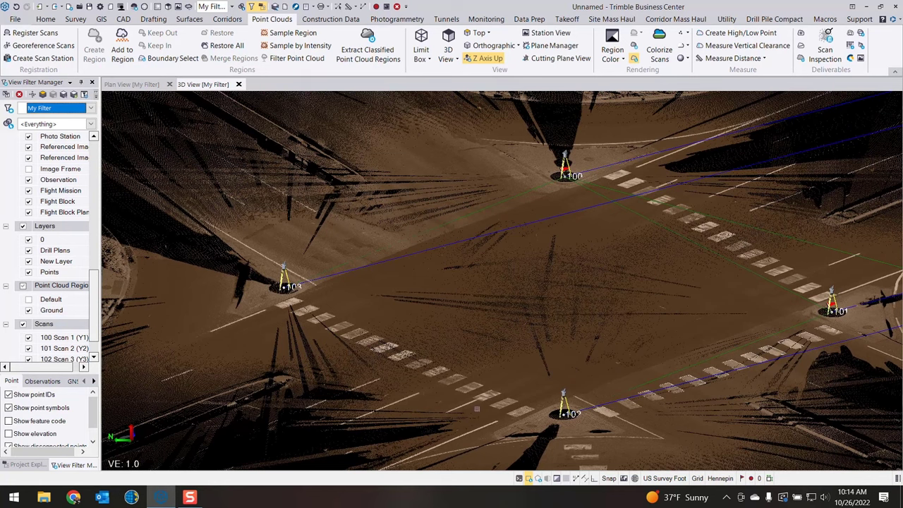
pyautogui.scroll(6, 477, 408)
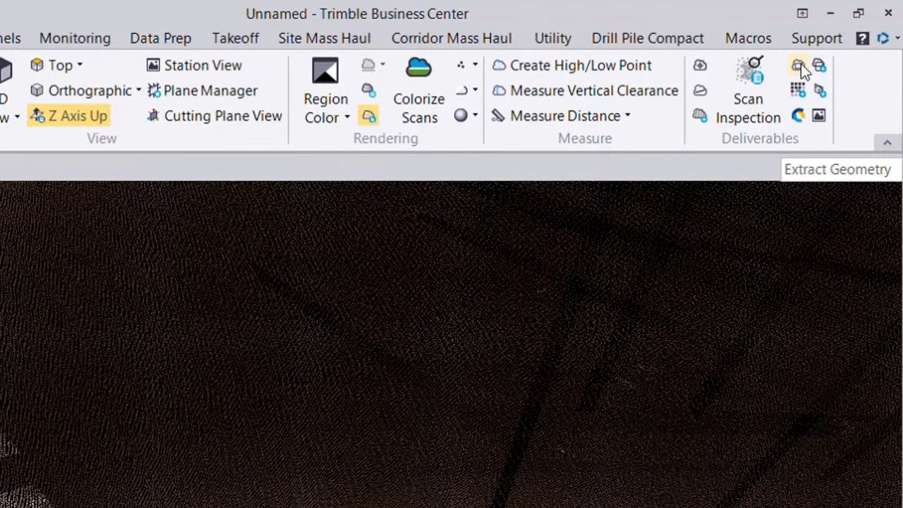
# Step: Start Extract Geometry and create a shape by tracing the four corners of the crosswalk stripe nearest station 102 as a closed polyline
pyautogui.click(801, 63)
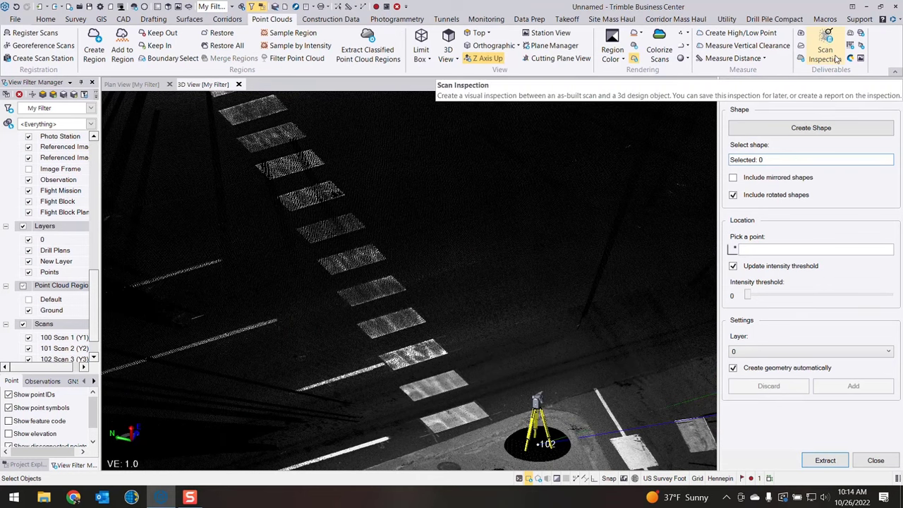
pyautogui.moveTo(440, 355); pyautogui.dragTo(357, 278, button='middle')
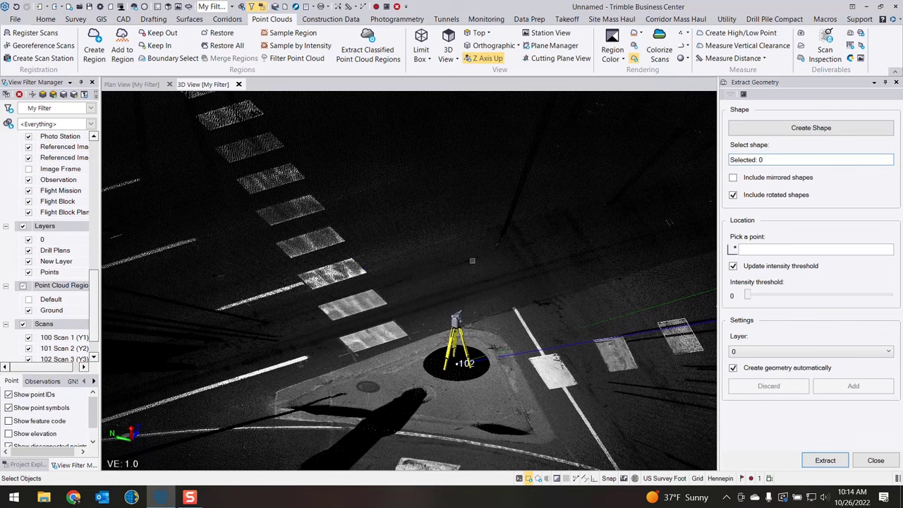
pyautogui.click(824, 130)
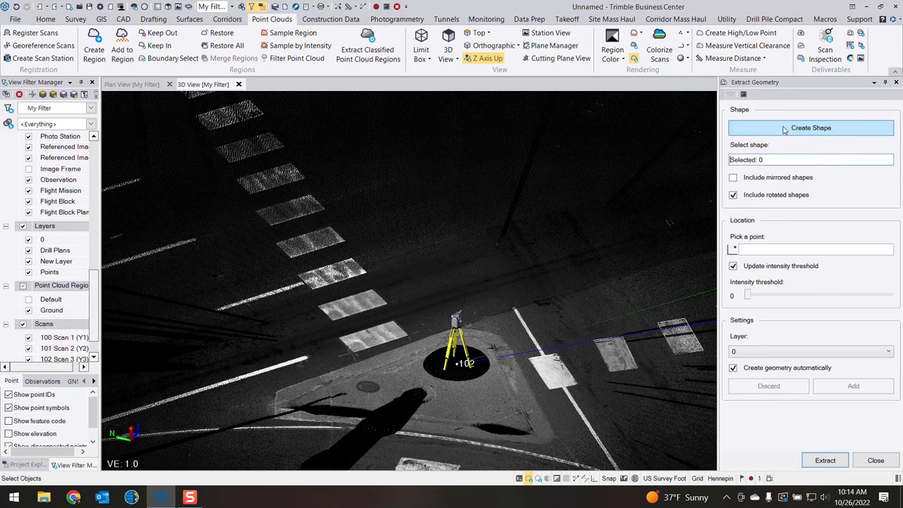
pyautogui.scroll(5, 620, 372)
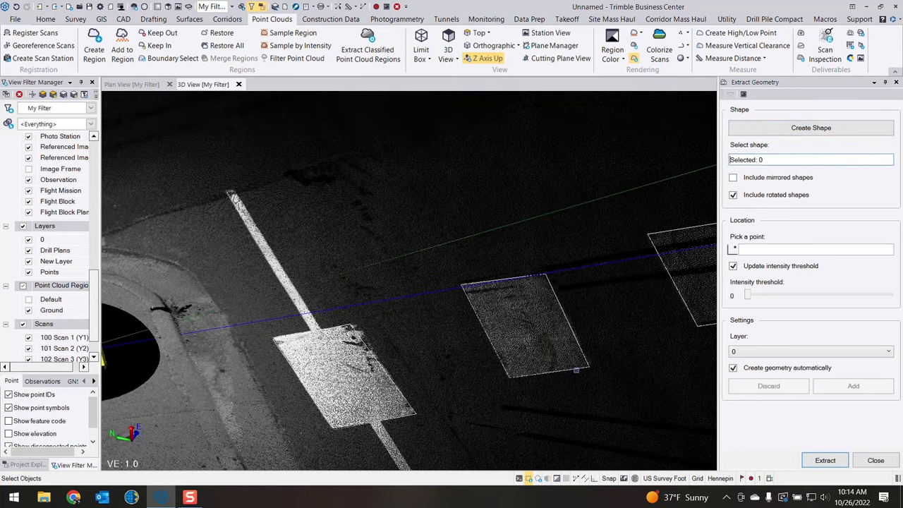
pyautogui.click(811, 129)
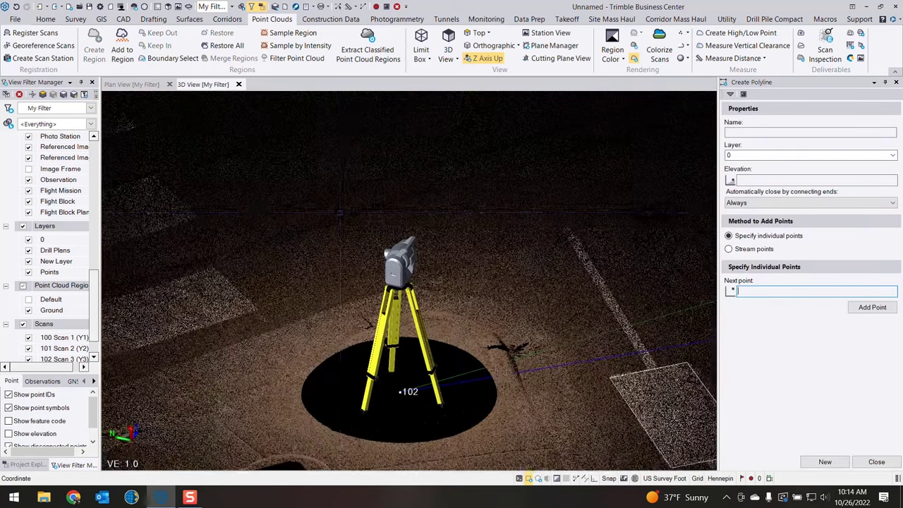
pyautogui.moveTo(340, 212); pyautogui.dragTo(514, 202, button='middle')
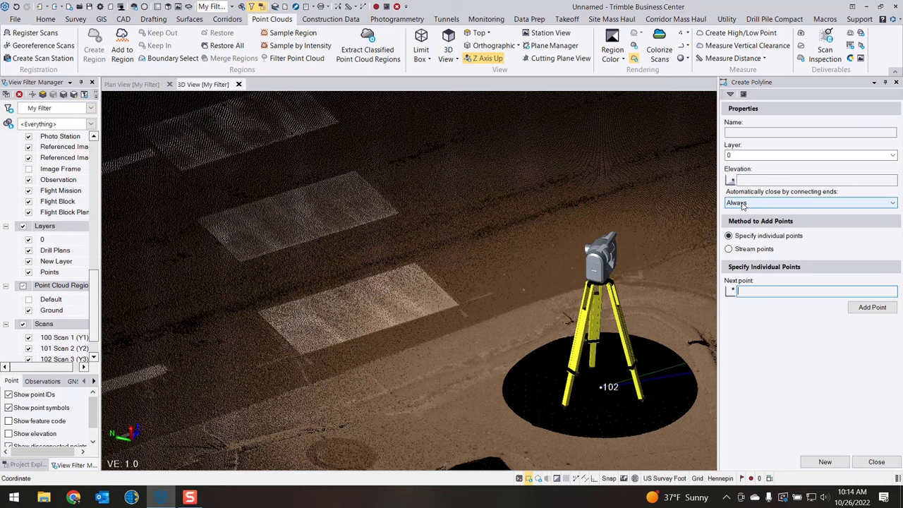
pyautogui.moveTo(298, 295)
pyautogui.mouseDown(button='middle')
pyautogui.moveTo(345, 274)
pyautogui.moveTo(290, 342)
pyautogui.mouseUp(button='middle')
pyautogui.scroll(3, 325, 286)
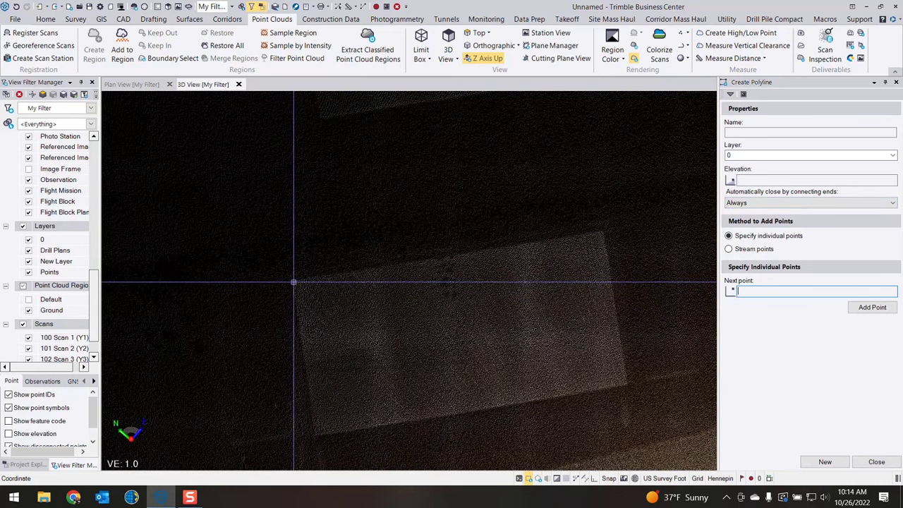
pyautogui.click(294, 282)
pyautogui.click(602, 232)
pyautogui.click(601, 233)
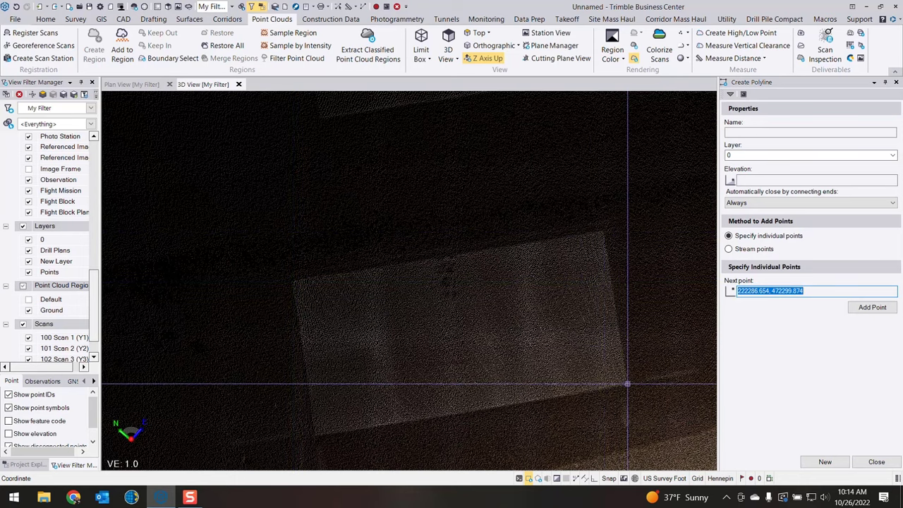
pyautogui.click(317, 436)
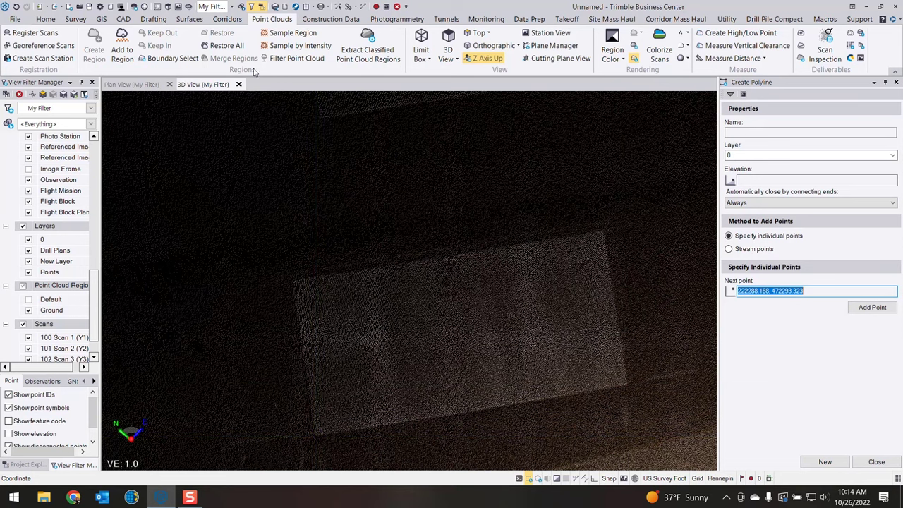
# Step: Check the traced stripe outline in the plan view and finish the polyline so it serves as the extraction shape
pyautogui.click(130, 84)
pyautogui.scroll(10, 290, 323)
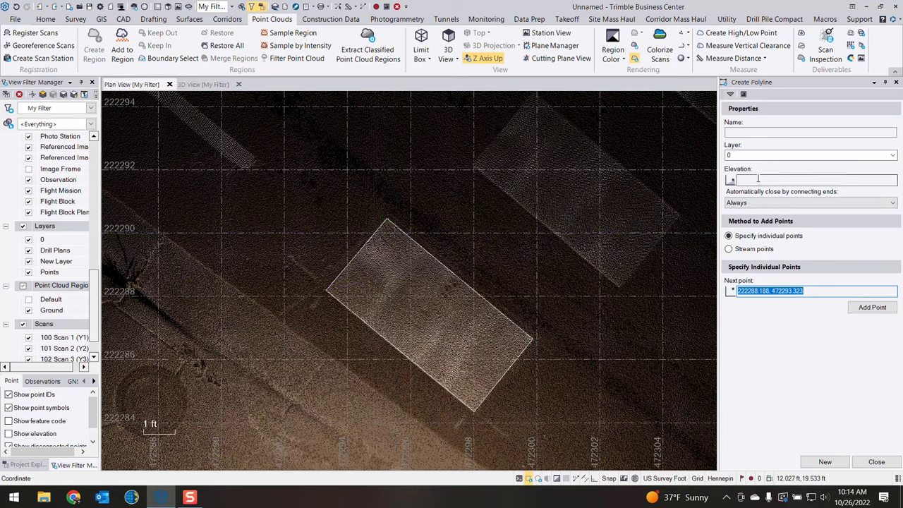
pyautogui.click(204, 84)
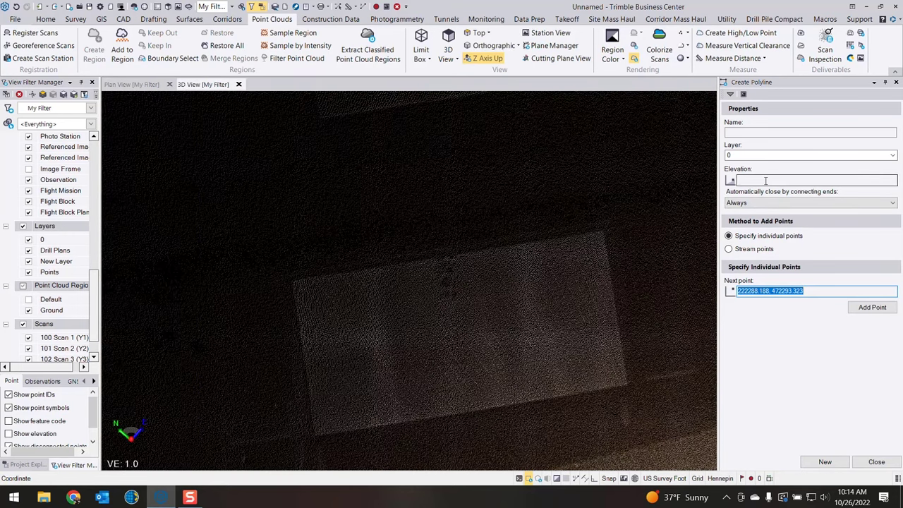
pyautogui.click(131, 84)
pyautogui.moveTo(419, 301); pyautogui.dragTo(389, 261, button='middle')
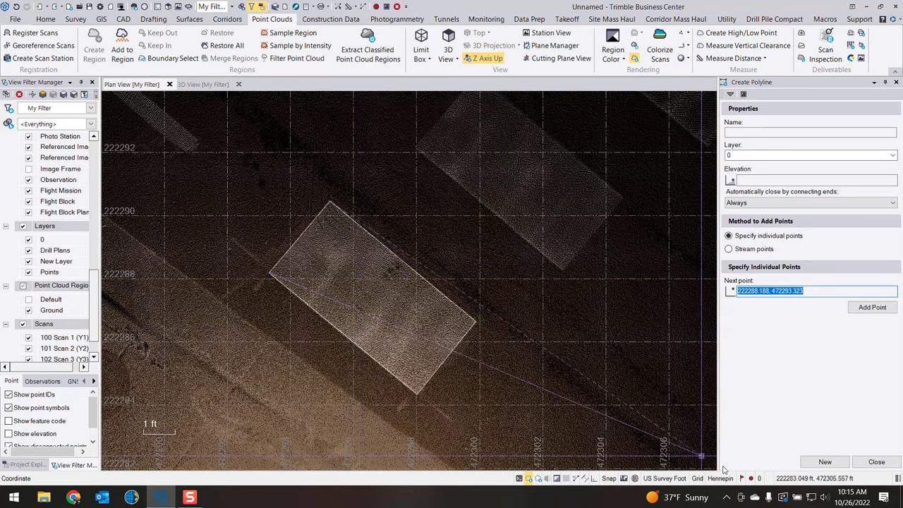
pyautogui.click(882, 463)
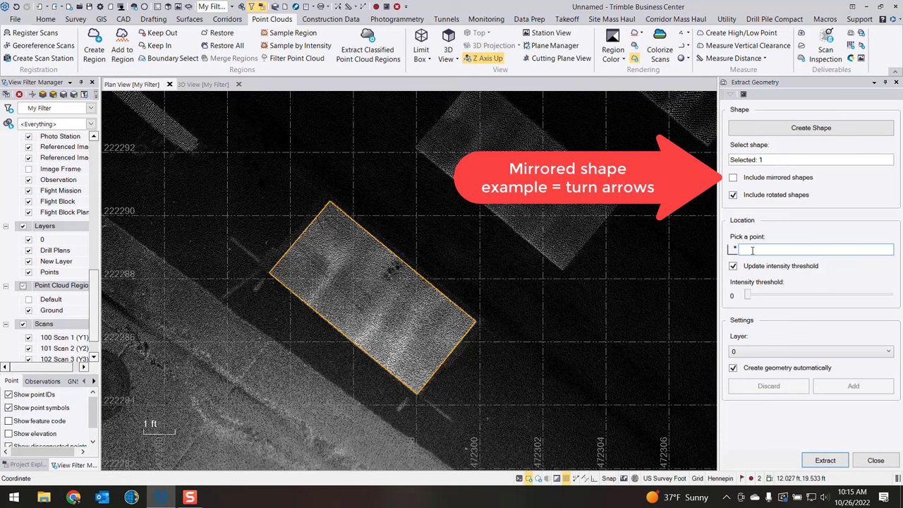
# Step: Extract the stripe adjacent to the traced one onto New Layer from a point inside it, with geometry created automatically
pyautogui.scroll(-5, 581, 256)
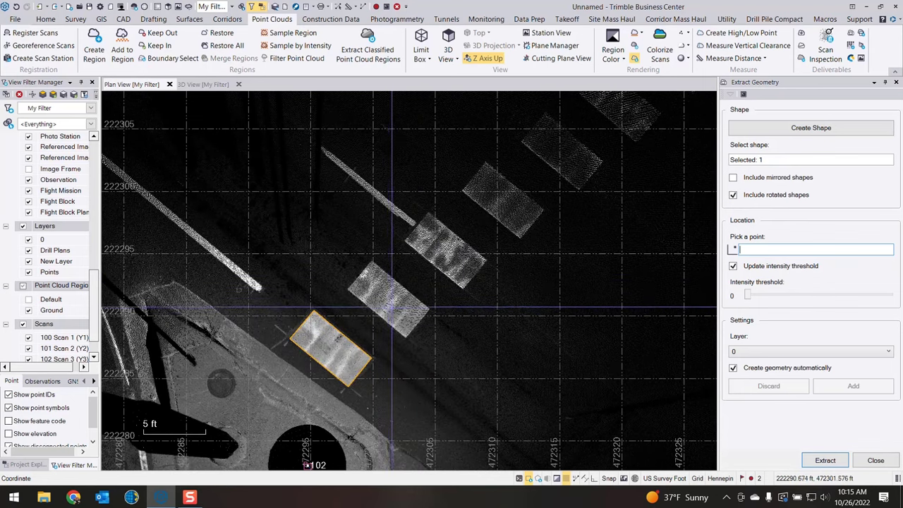
pyautogui.moveTo(388, 298); pyautogui.dragTo(386, 304, button='middle')
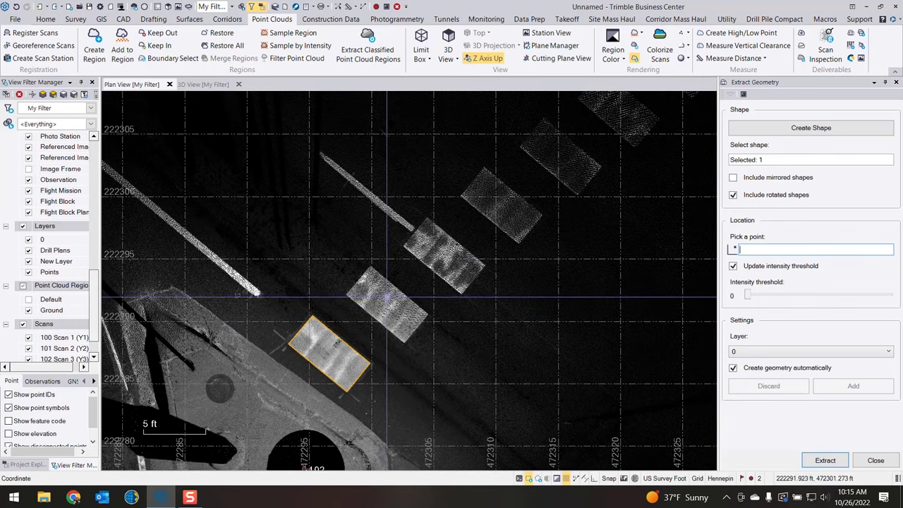
pyautogui.click(387, 302)
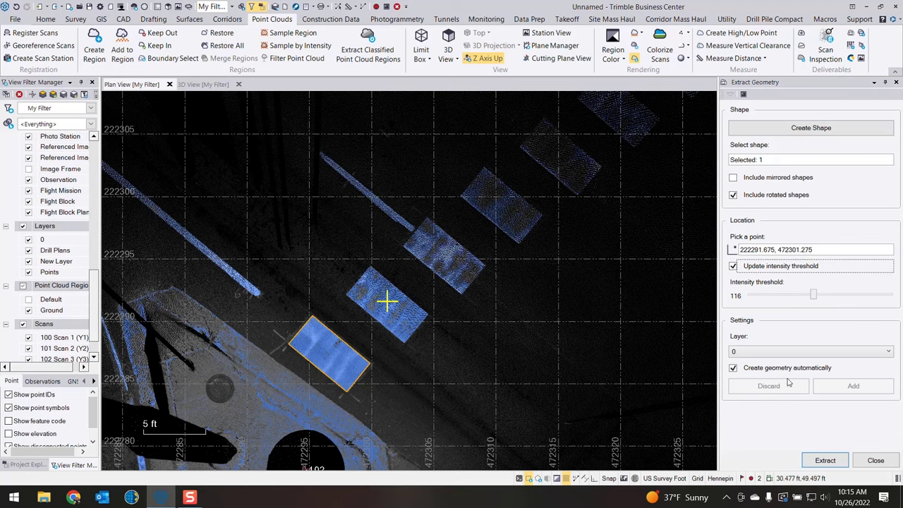
pyautogui.click(878, 354)
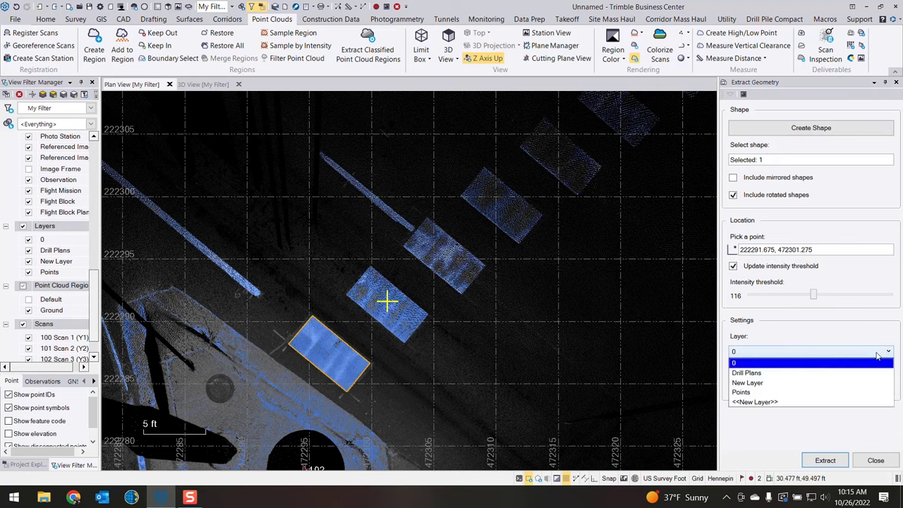
pyautogui.click(747, 381)
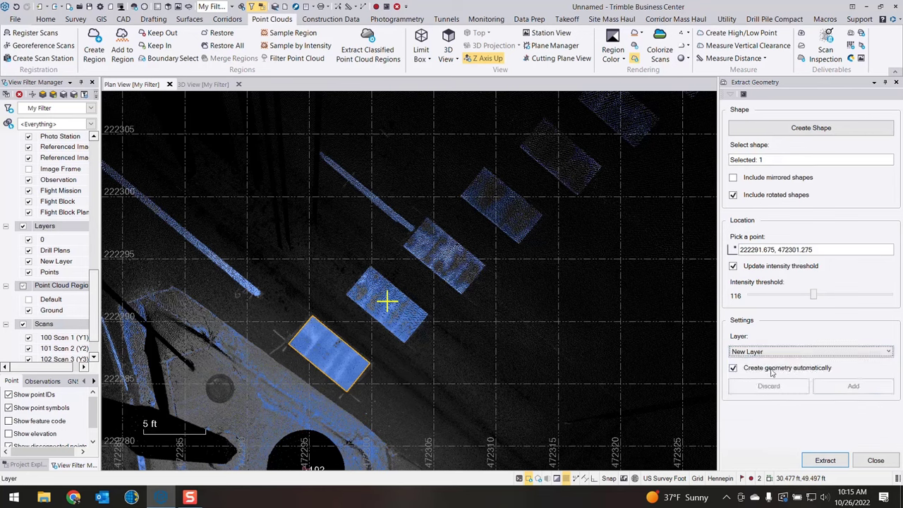
pyautogui.click(735, 368)
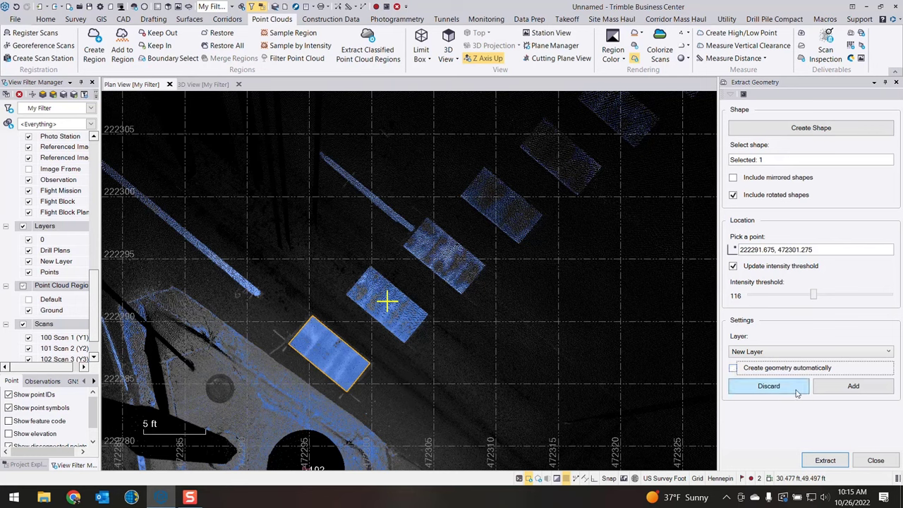
pyautogui.click(734, 367)
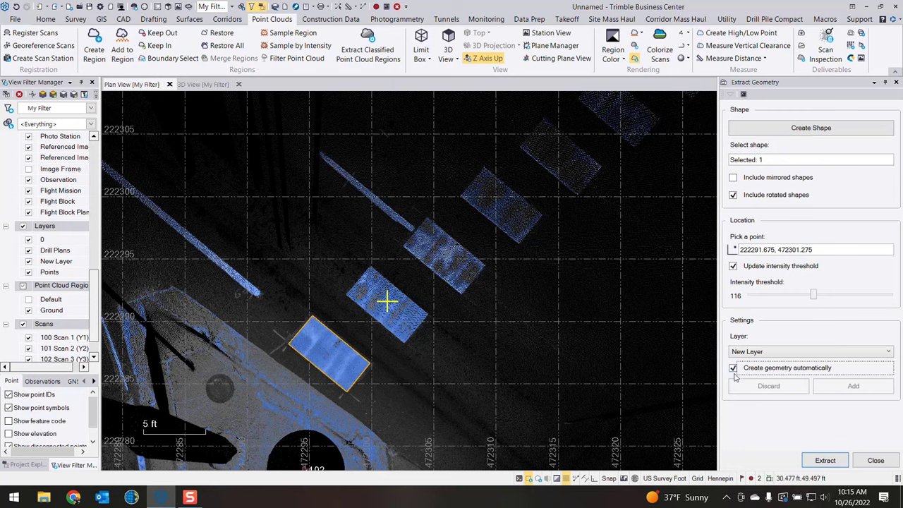
pyautogui.click(825, 461)
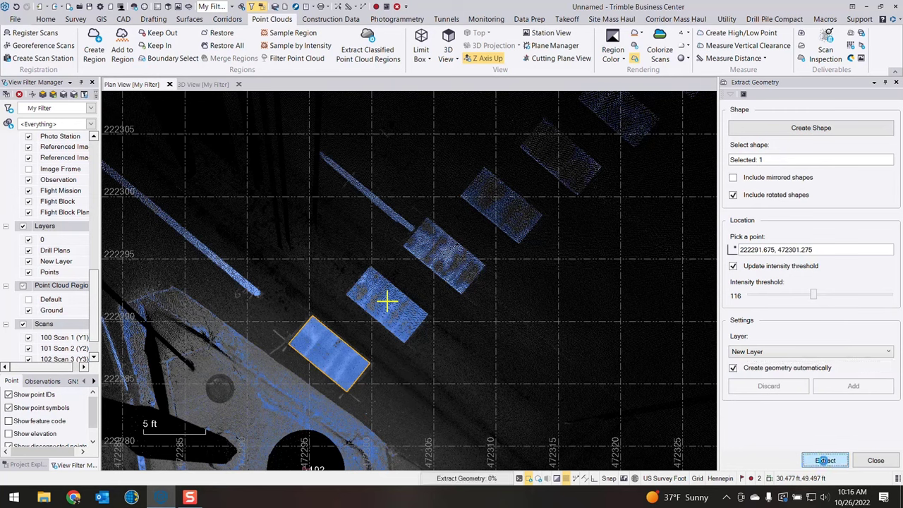
# Step: Extract the third and fourth crosswalk stripes from points picked inside each of them
pyautogui.moveTo(404, 305)
pyautogui.mouseDown(button='middle')
pyautogui.moveTo(431, 330)
pyautogui.moveTo(404, 313)
pyautogui.mouseUp(button='middle')
pyautogui.scroll(3, 419, 312)
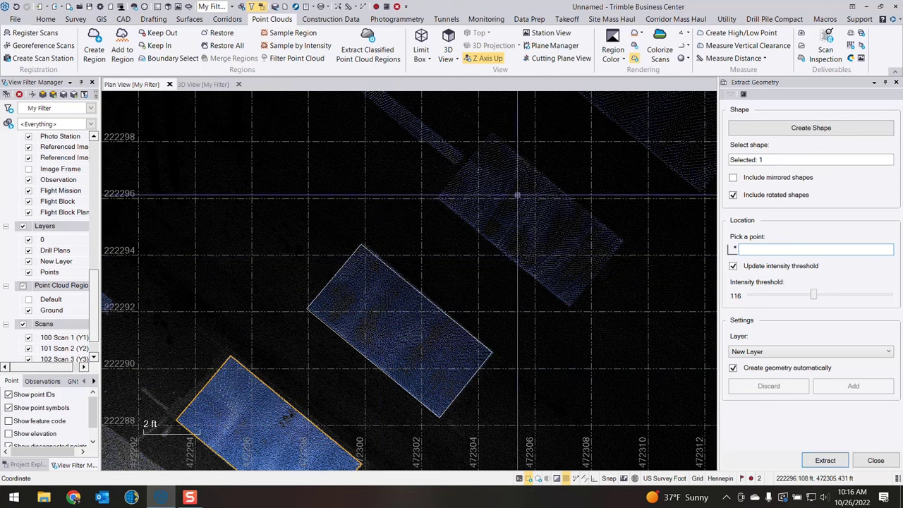
pyautogui.click(499, 186)
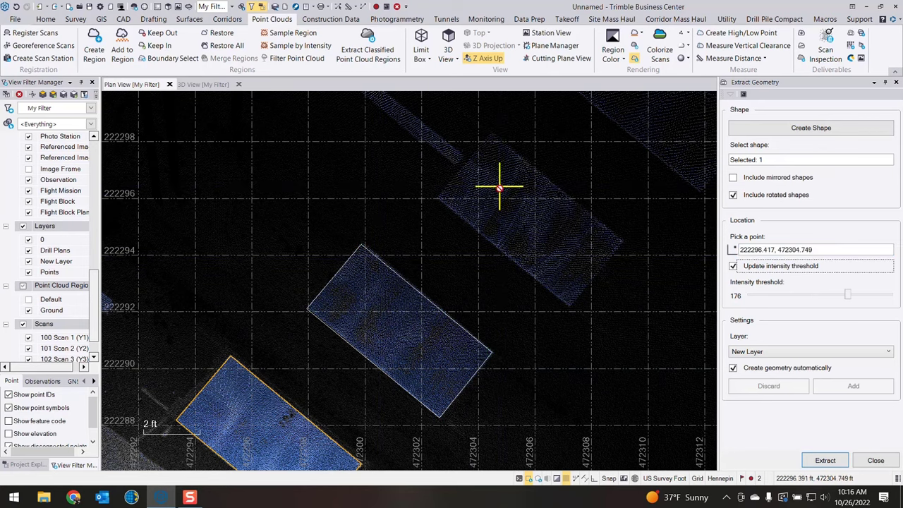
pyautogui.click(826, 460)
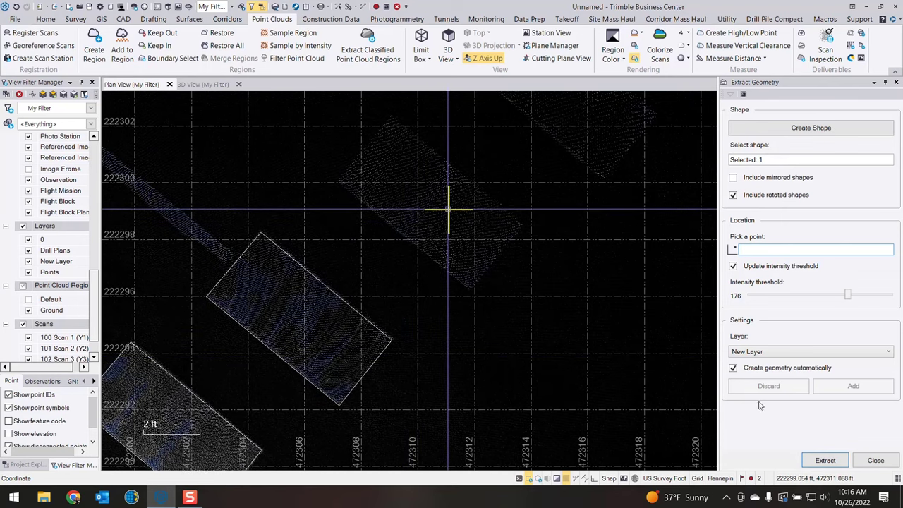
pyautogui.click(826, 460)
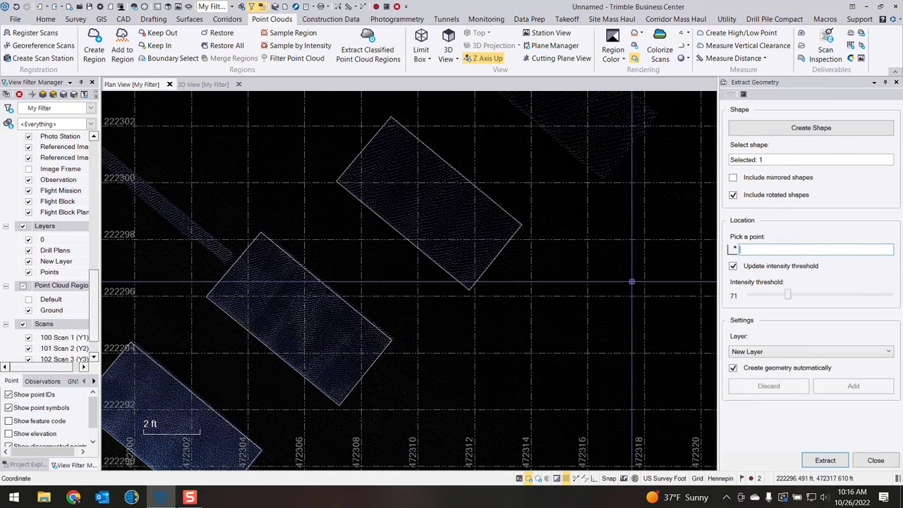
# Step: Extract the fifth crosswalk stripe along the row from a point picked near its centre
pyautogui.scroll(-5, 607, 286)
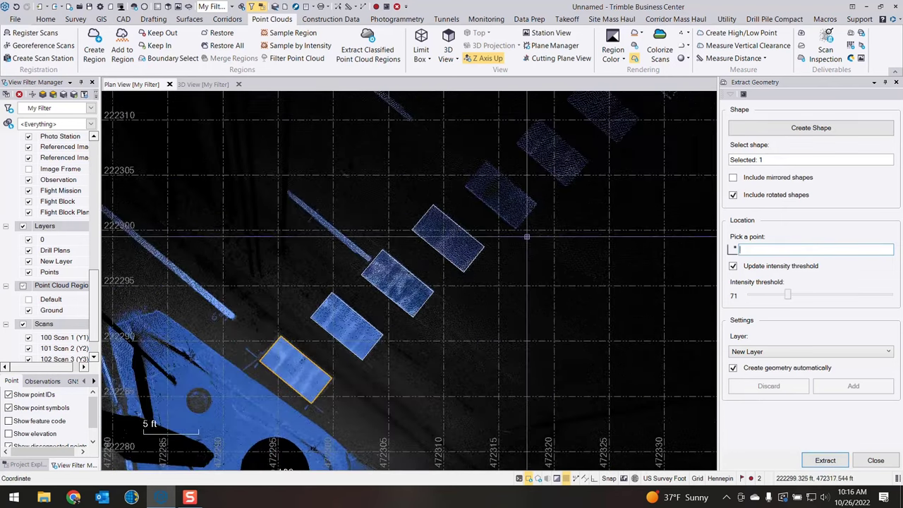
pyautogui.moveTo(526, 236); pyautogui.dragTo(479, 284, button='middle')
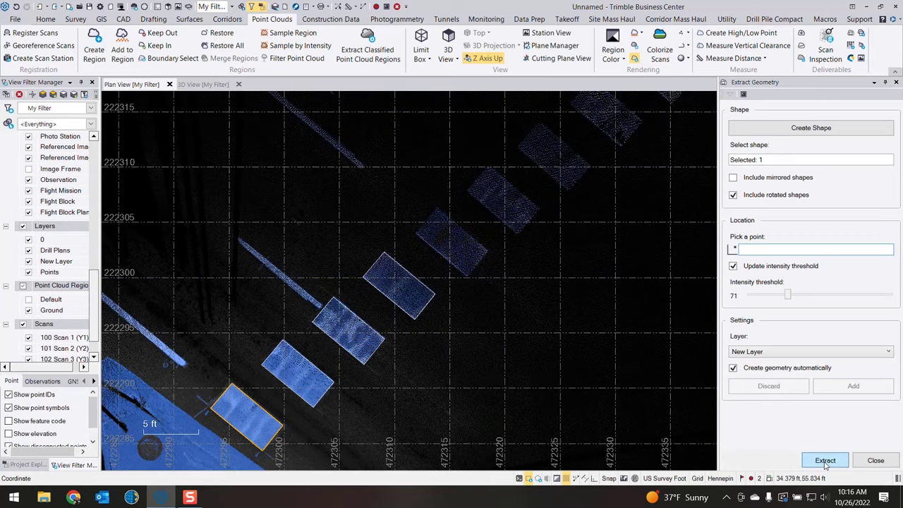
pyautogui.click(456, 243)
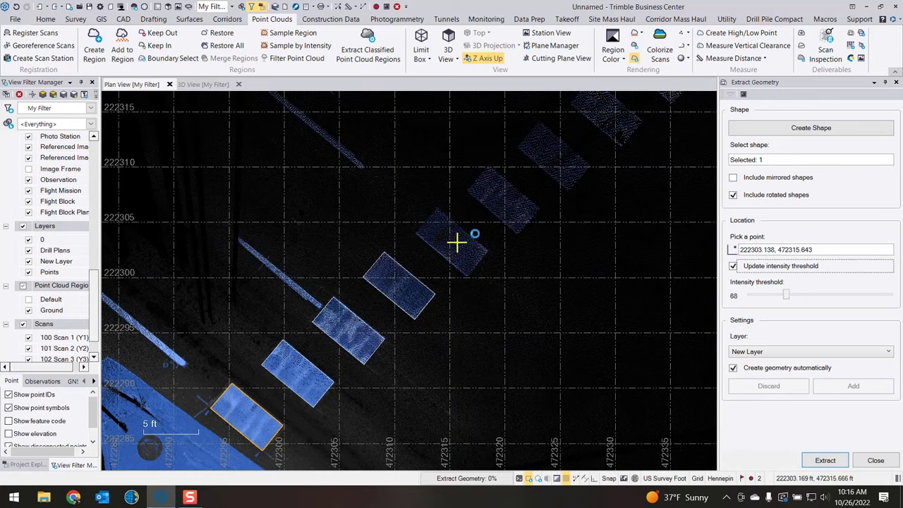
# Step: Try to extract the sixth and seventh crosswalk stripes, check their outlines against the scan and undo both
pyautogui.click(492, 190)
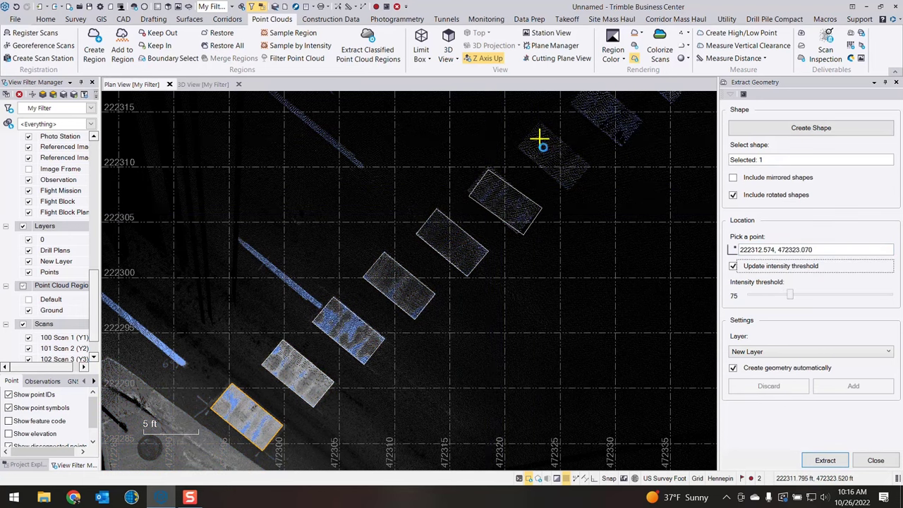
pyautogui.moveTo(587, 269); pyautogui.dragTo(473, 345, button='middle')
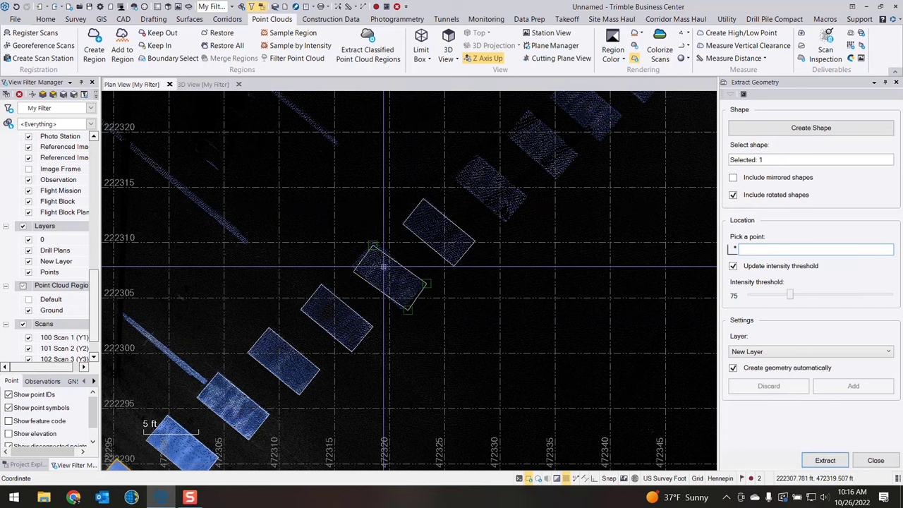
pyautogui.scroll(2, 353, 256)
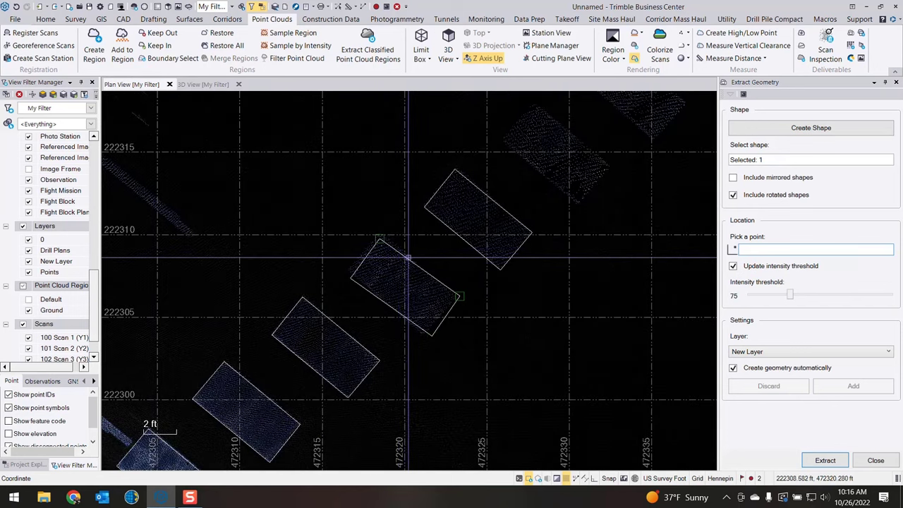
pyautogui.hotkey('ctrl', 'z')
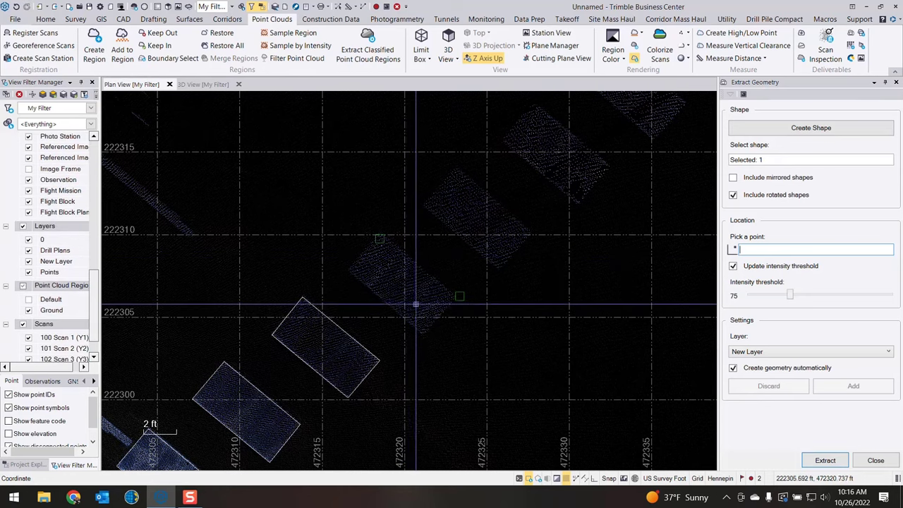
# Step: Extract the sixth through tenth crosswalk stripes along the row from a point picked inside each of them
pyautogui.click(418, 299)
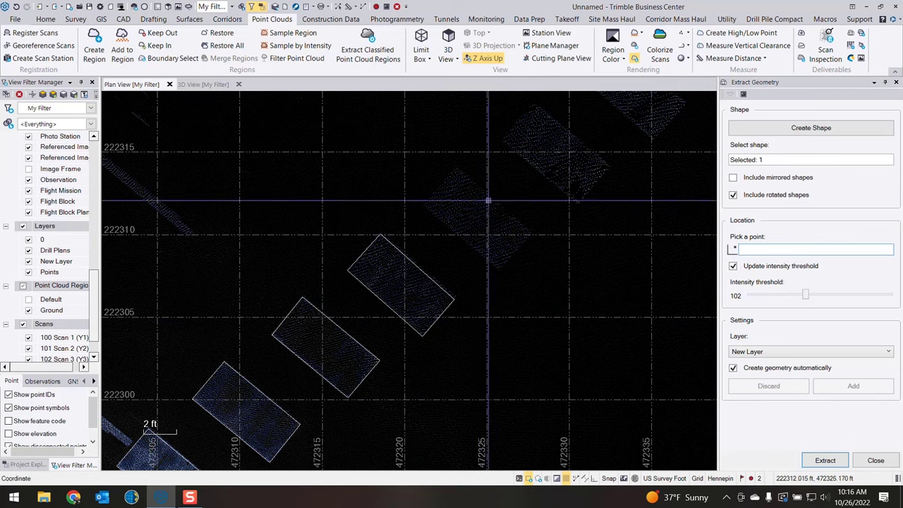
pyautogui.click(462, 208)
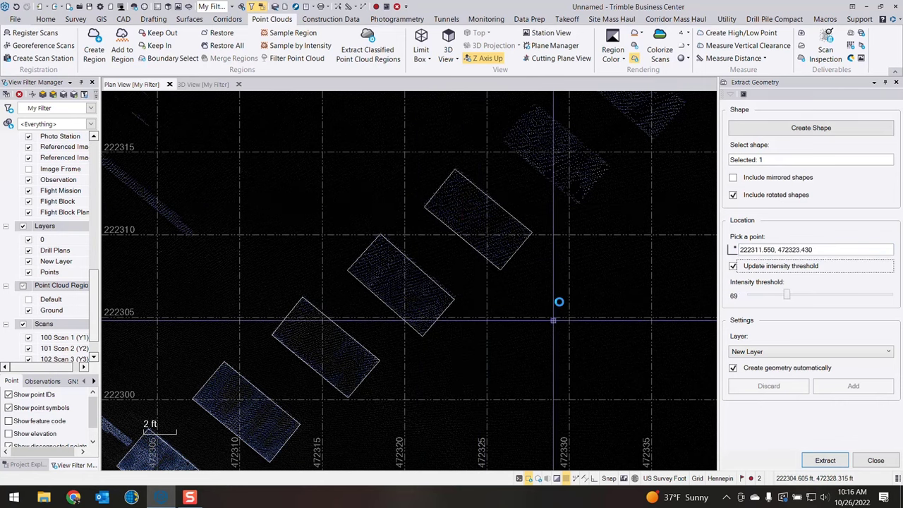
pyautogui.scroll(-1, 563, 298)
pyautogui.moveTo(593, 284); pyautogui.dragTo(493, 346, button='middle')
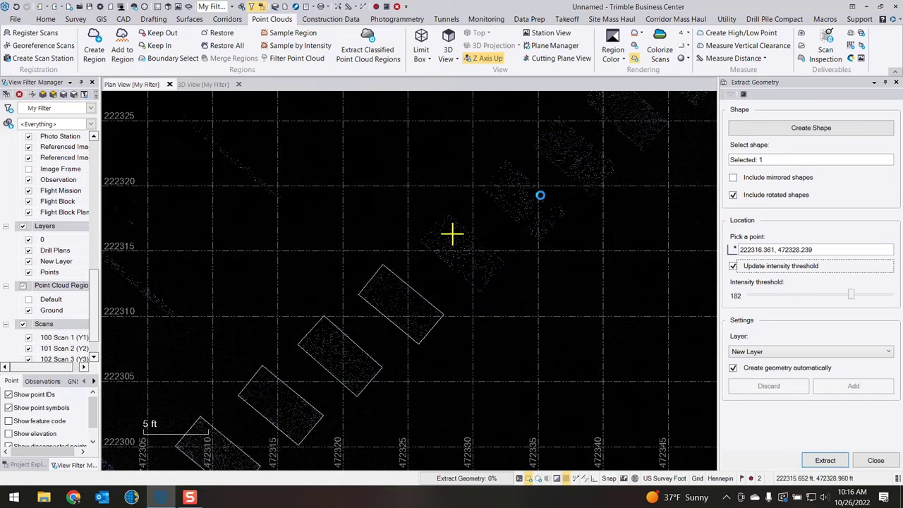
pyautogui.click(533, 191)
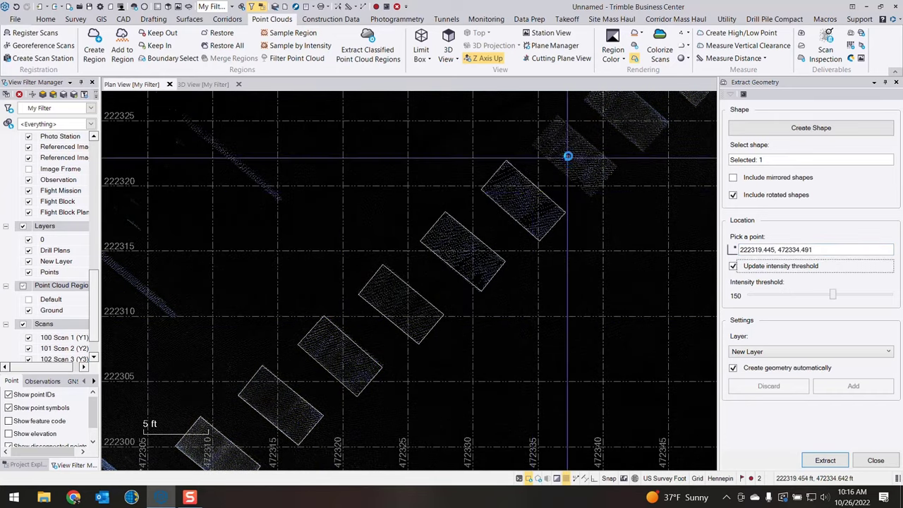
# Step: Extract the remaining five stripes of the crosswalk, up to the one beside station 103
pyautogui.moveTo(549, 263); pyautogui.dragTo(347, 461, button='middle')
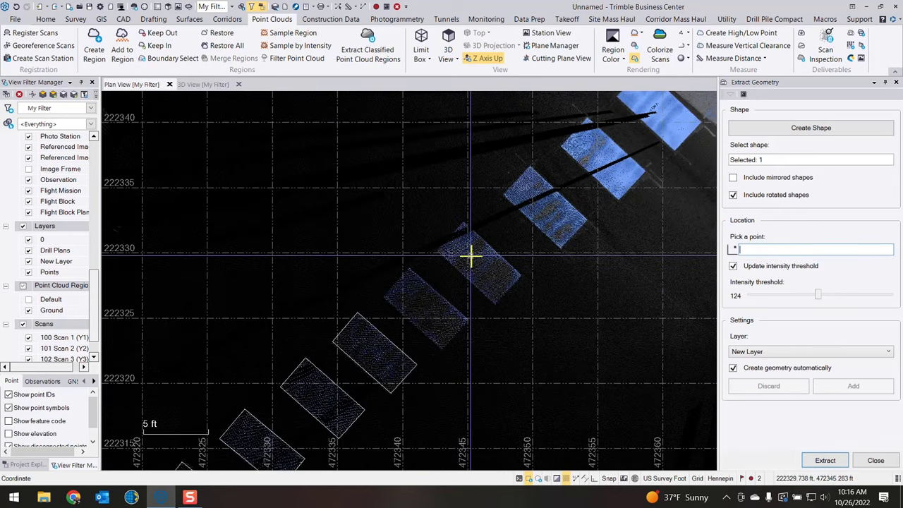
pyautogui.click(470, 258)
pyautogui.click(422, 303)
pyautogui.click(552, 207)
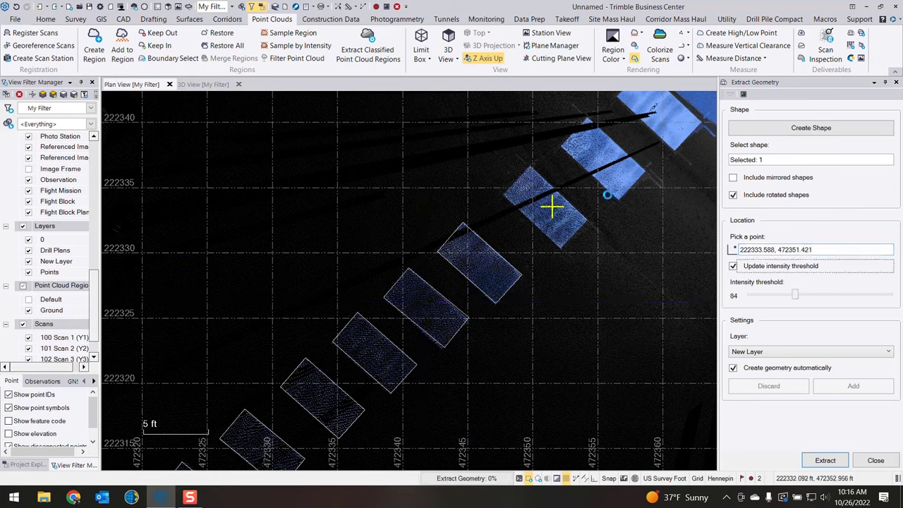
pyautogui.click(598, 151)
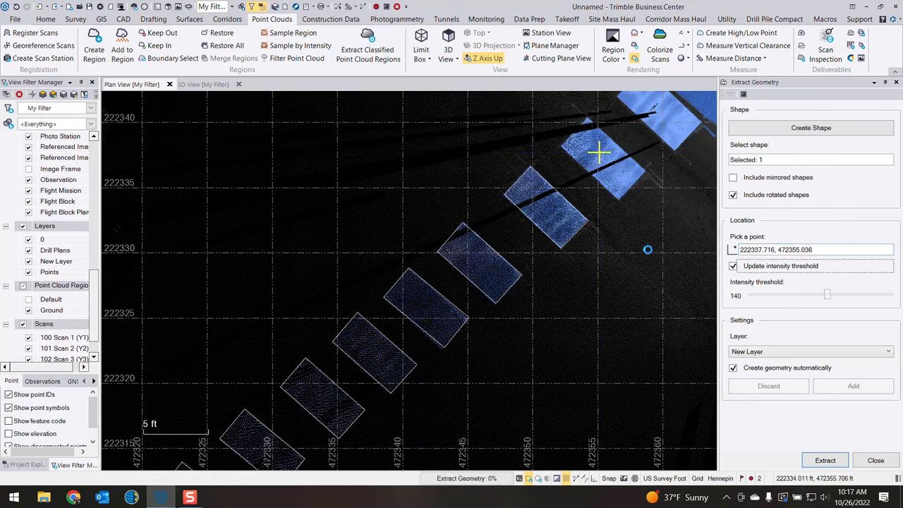
pyautogui.moveTo(663, 117); pyautogui.dragTo(513, 247, button='middle')
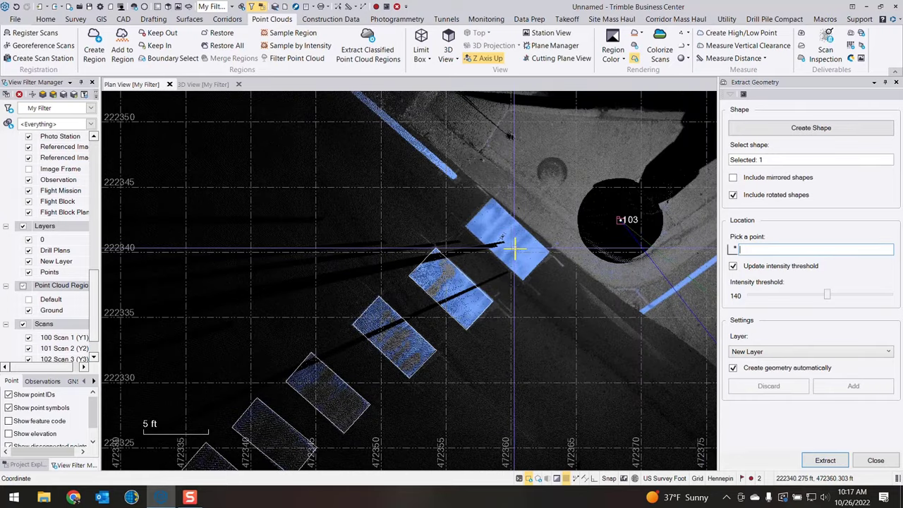
pyautogui.click(515, 247)
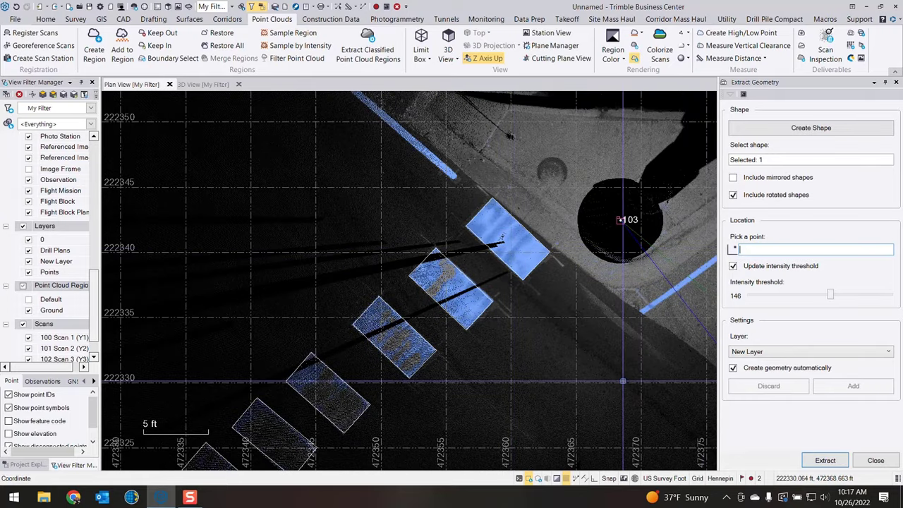
# Step: Examine the extracted stripe outlines along the whole row, first in the plan view and then in the 3D view
pyautogui.scroll(-3, 557, 405)
pyautogui.moveTo(547, 438); pyautogui.dragTo(585, 191, button='middle')
pyautogui.moveTo(420, 322); pyautogui.dragTo(472, 282, button='middle')
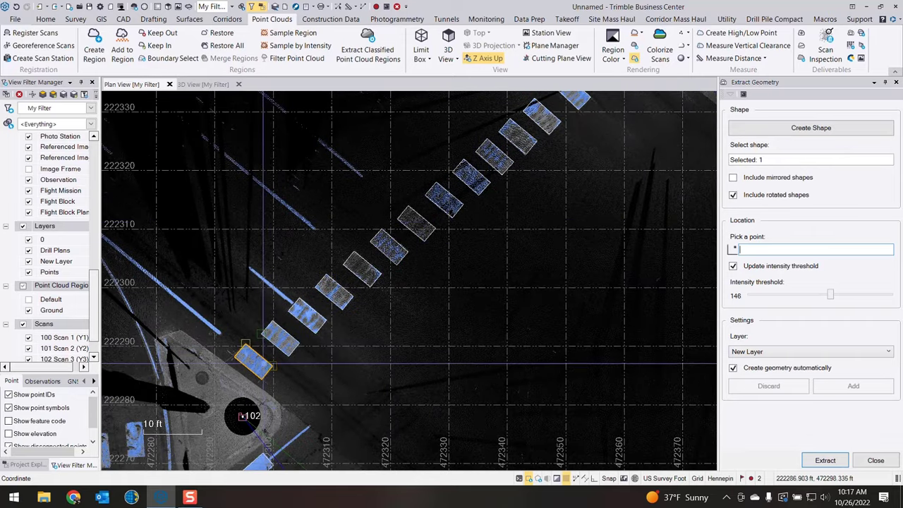
pyautogui.click(203, 84)
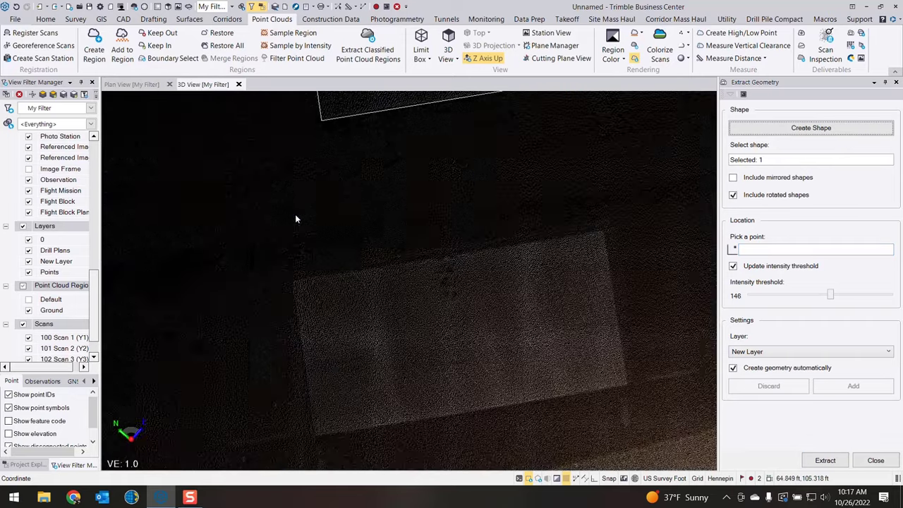
pyautogui.scroll(-5, 446, 302)
pyautogui.moveTo(445, 267); pyautogui.dragTo(391, 284, button='middle')
pyautogui.scroll(3, 162, 197)
pyautogui.moveTo(182, 203); pyautogui.dragTo(201, 205, button='middle')
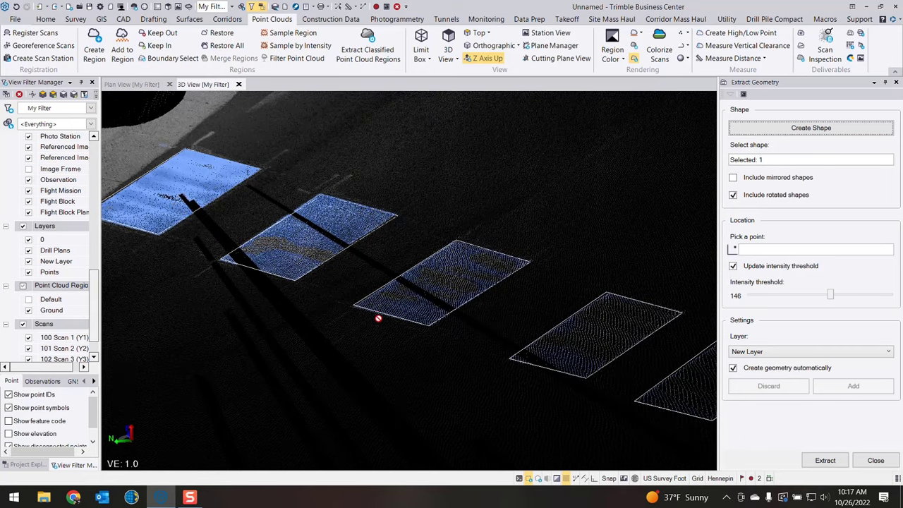
pyautogui.scroll(-3, 424, 339)
pyautogui.moveTo(569, 399); pyautogui.dragTo(228, 282, button='middle')
pyautogui.moveTo(579, 396); pyautogui.dragTo(129, 249, button='middle')
pyautogui.moveTo(462, 336); pyautogui.dragTo(489, 359, button='middle')
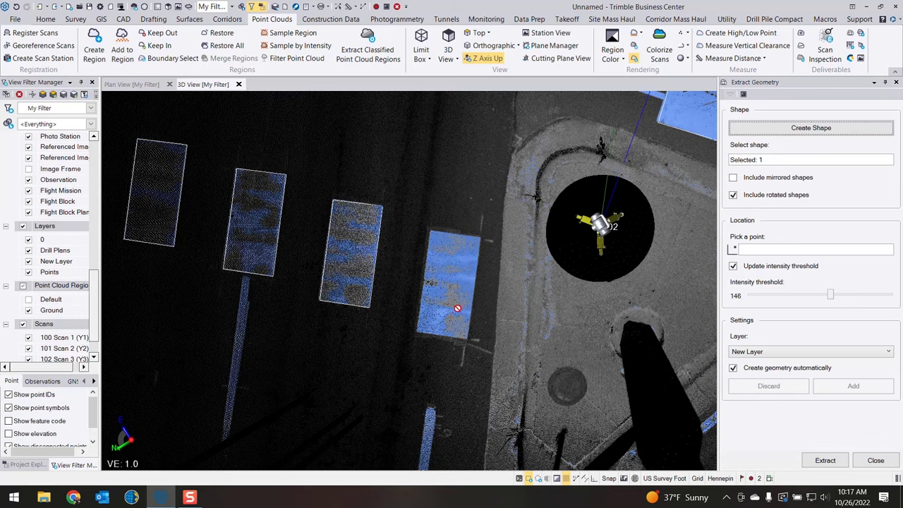
# Step: Extract the originally traced stripe beside station 102 from a point picked inside it in the 3D view, and check its outline
pyautogui.moveTo(445, 290); pyautogui.dragTo(467, 274, button='middle')
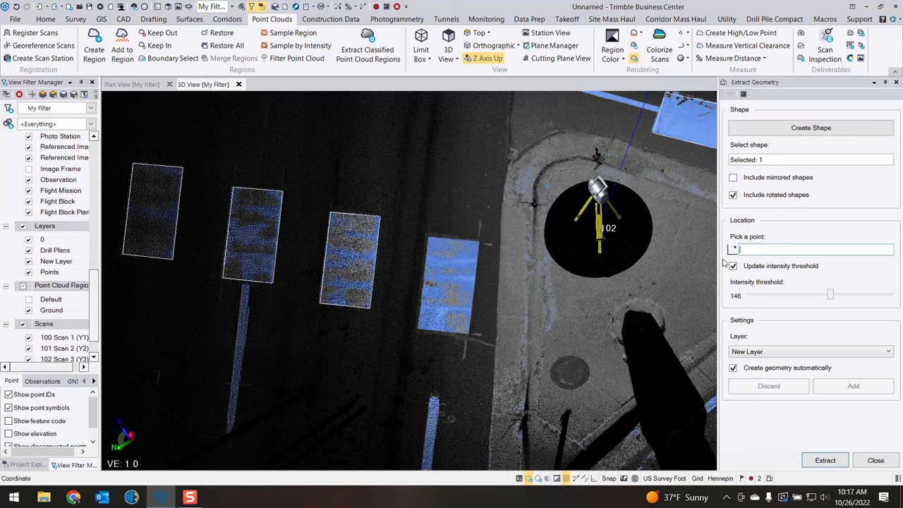
pyautogui.click(459, 262)
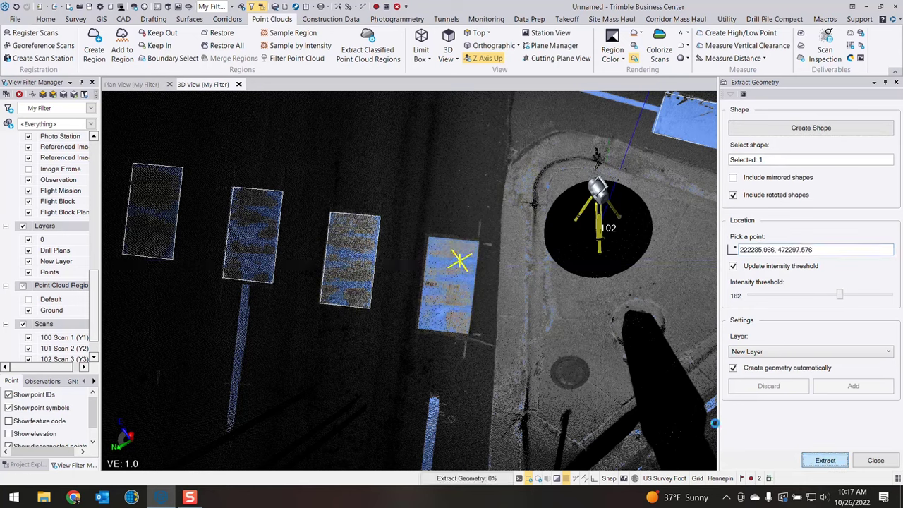
pyautogui.scroll(3, 373, 282)
pyautogui.moveTo(476, 298); pyautogui.dragTo(495, 265, button='middle')
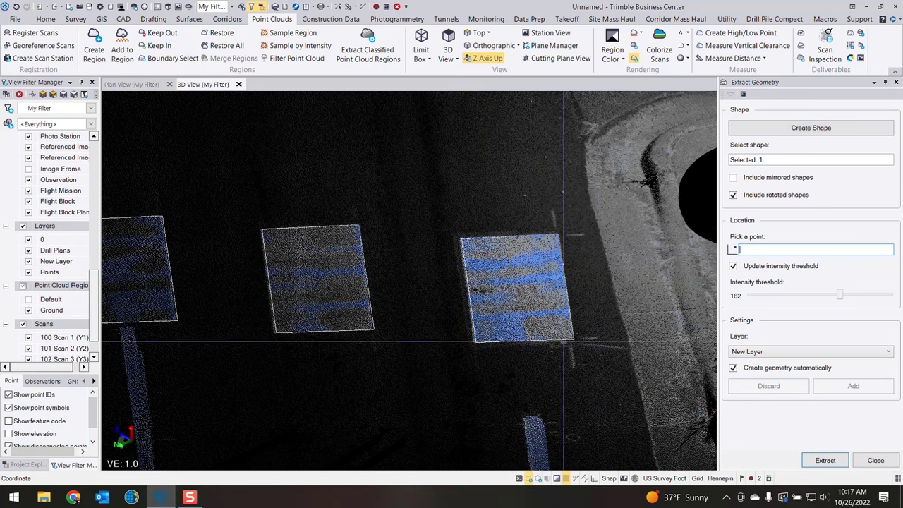
# Step: Review the crosswalks of the whole intersection in the 3D view, from station 102 across to the other corners
pyautogui.scroll(-3, 561, 349)
pyautogui.moveTo(560, 348); pyautogui.dragTo(379, 301, button='middle')
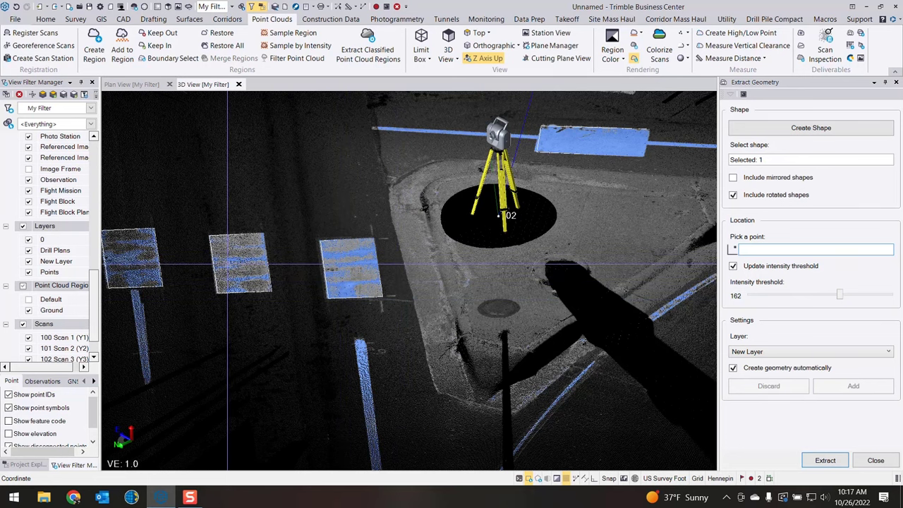
pyautogui.scroll(-8, 344, 298)
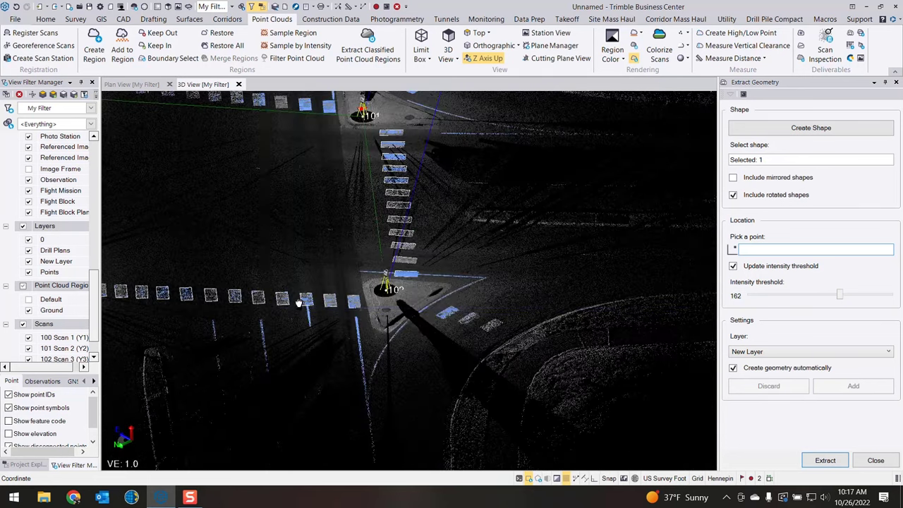
pyautogui.moveTo(345, 297); pyautogui.dragTo(522, 333, button='middle')
pyautogui.moveTo(331, 245); pyautogui.dragTo(349, 331, button='middle')
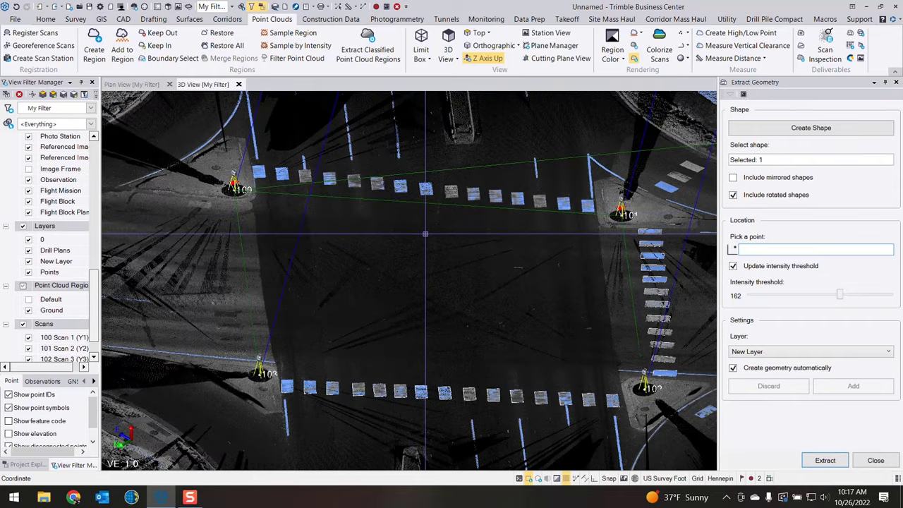